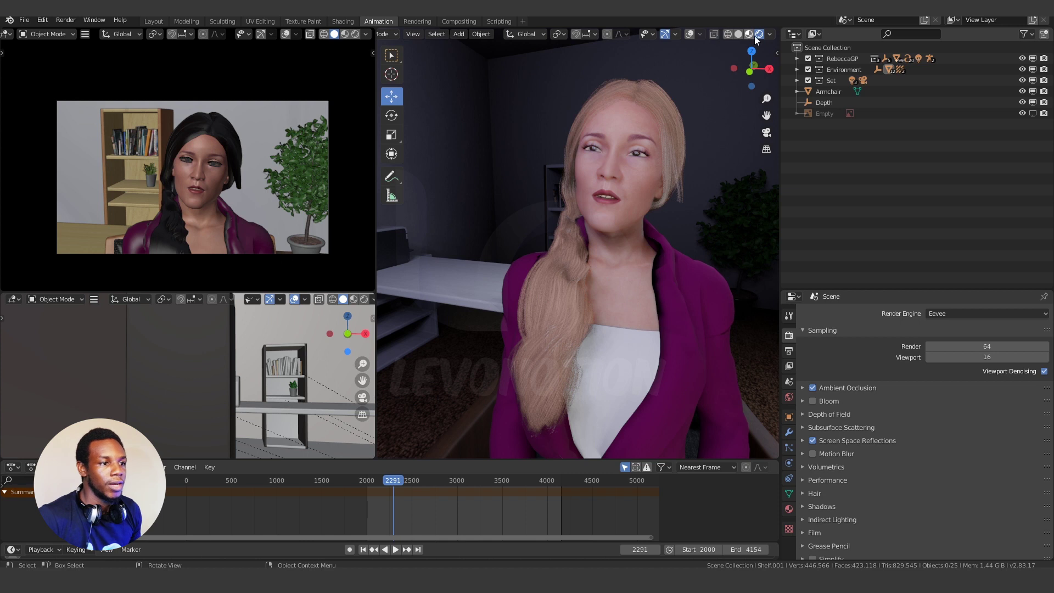
Show the camera view in solid shading and play the animation, stopping at frame 2159.
left_click(739, 35)
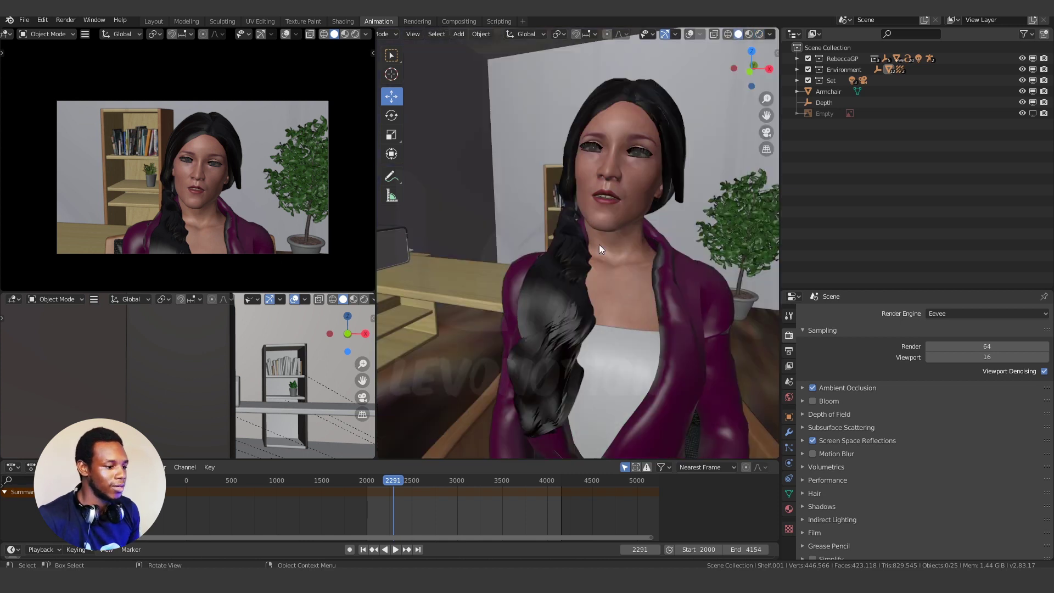
key("KP_0")
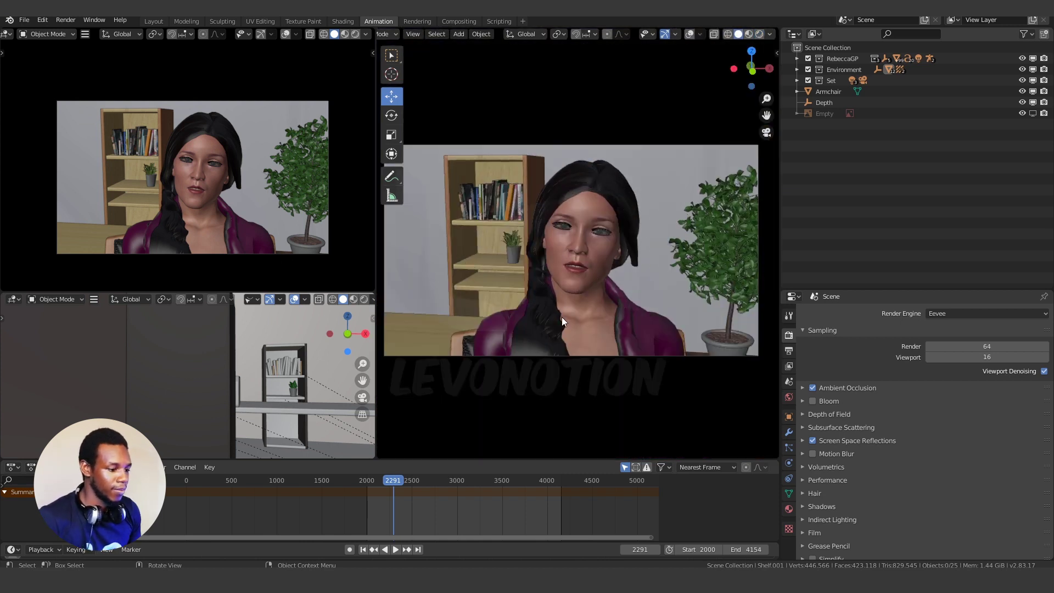
key("space")
left_click(367, 481)
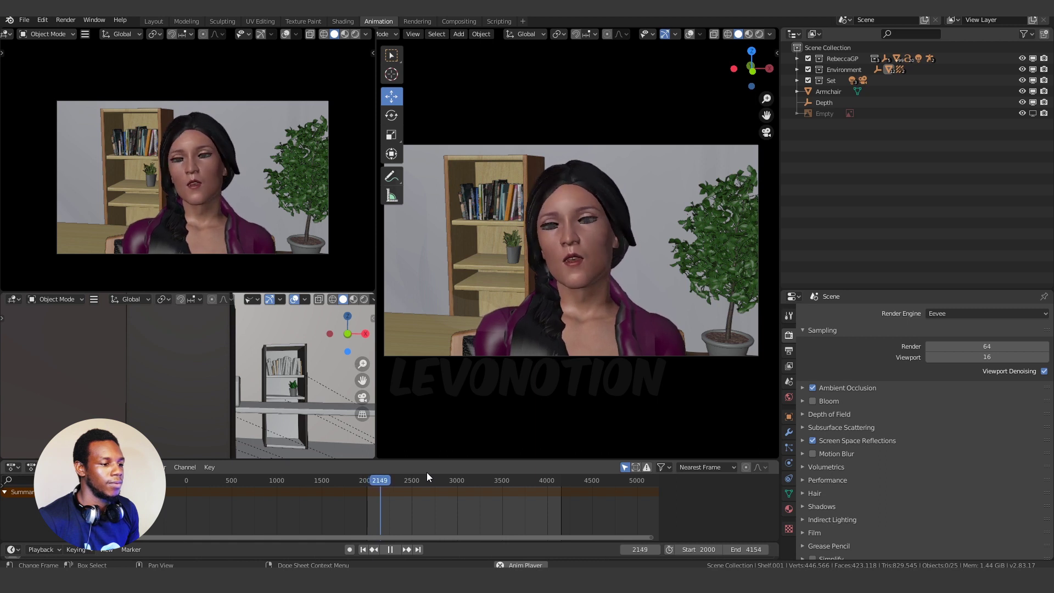
key("space")
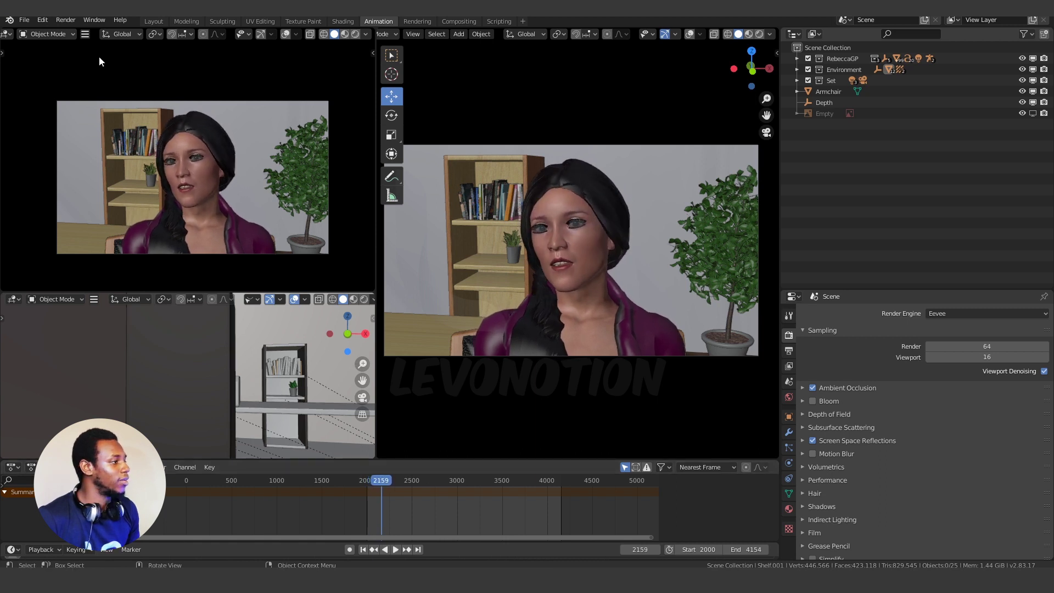
left_click(25, 19)
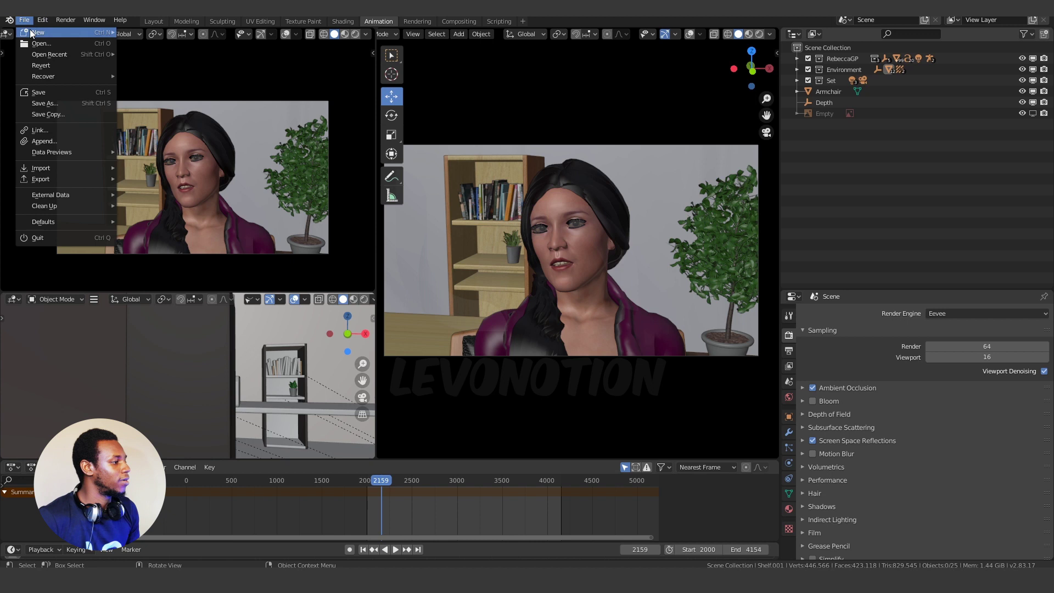
left_click(56, 102)
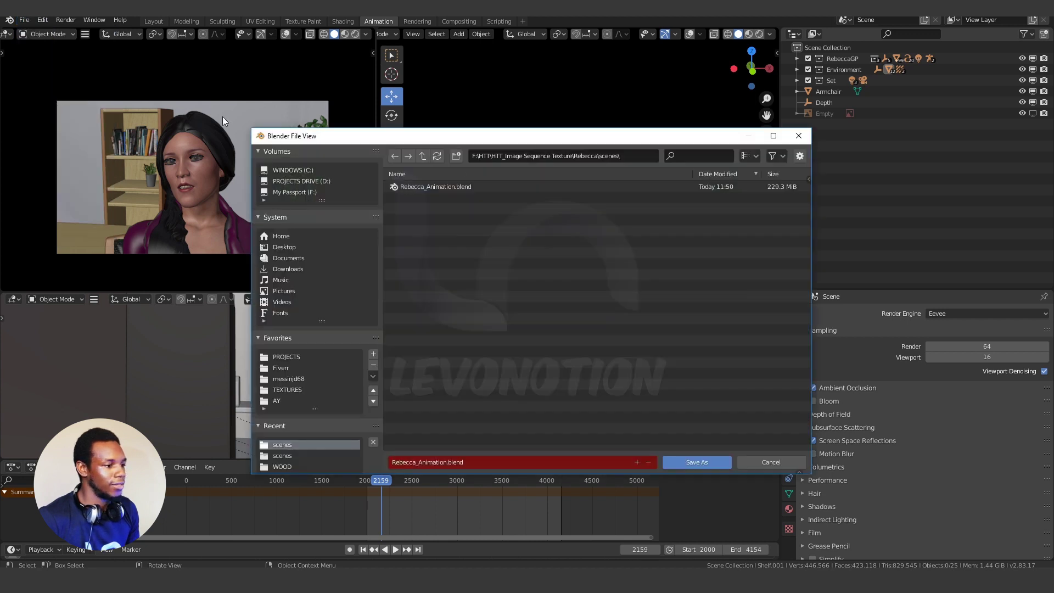
left_click_drag(473, 132, 544, 111)
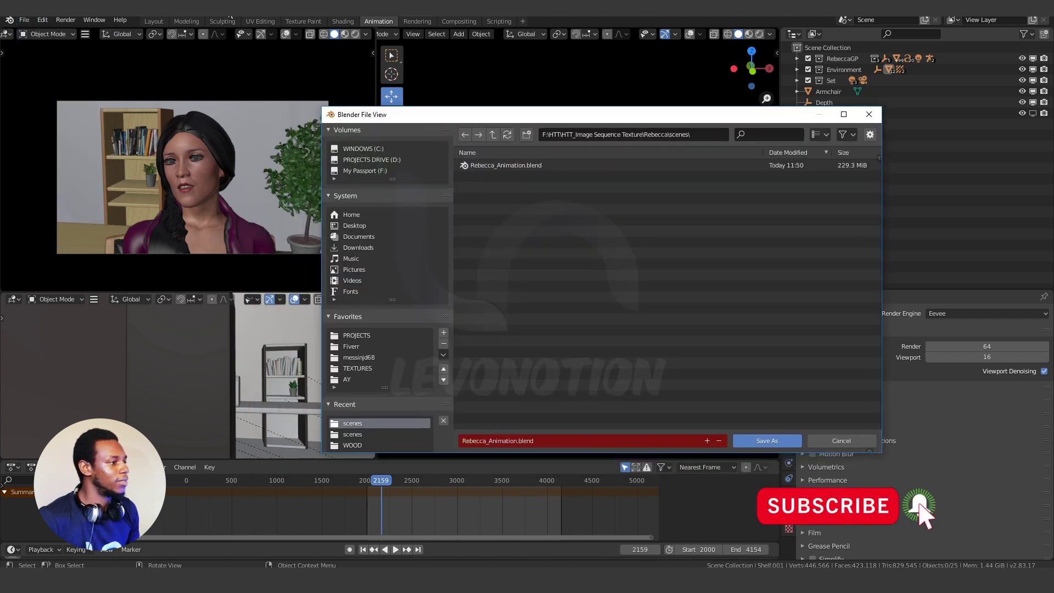
left_click(498, 165)
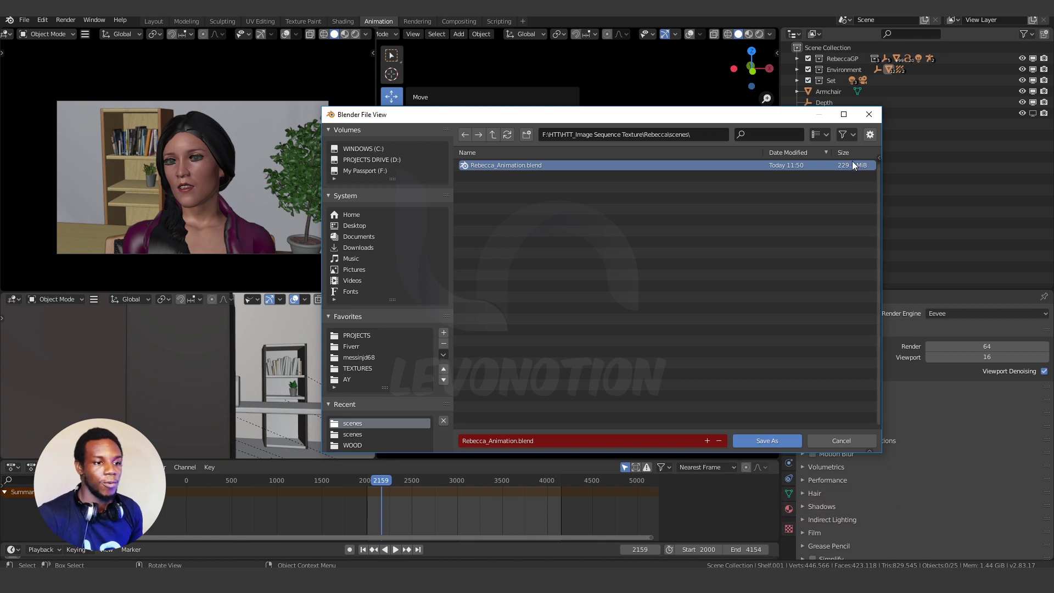
left_click_drag(747, 115, 723, 107)
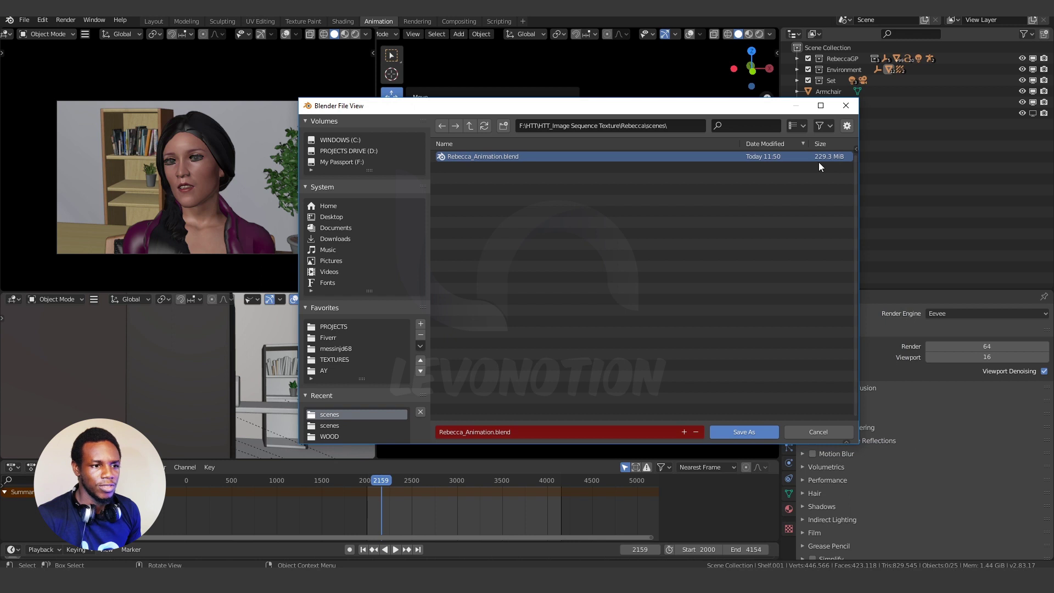
left_click(845, 107)
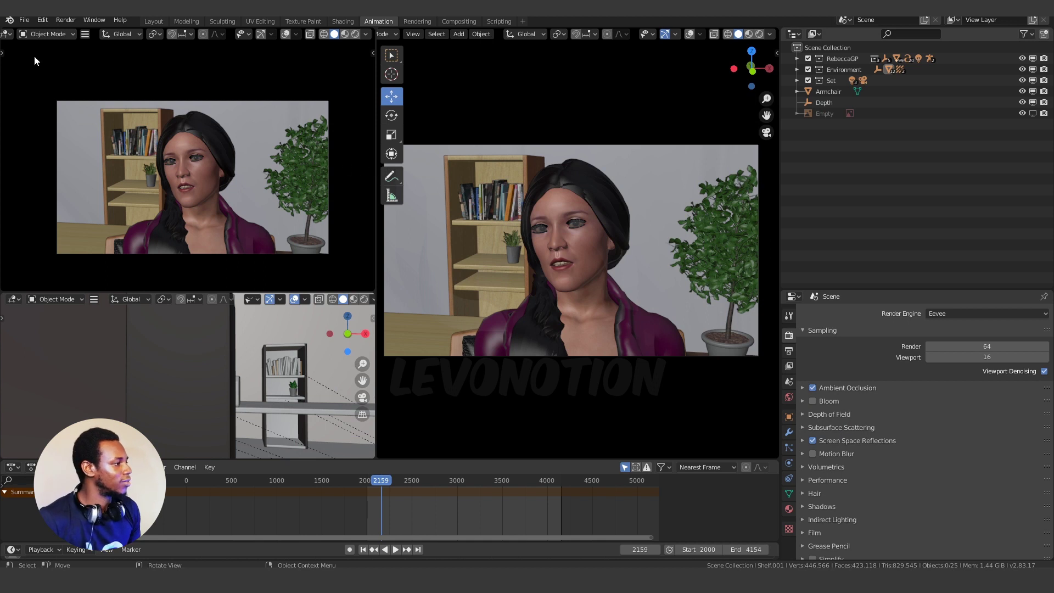
Open the Save As dialog and enable Compress in its options panel.
left_click(26, 20)
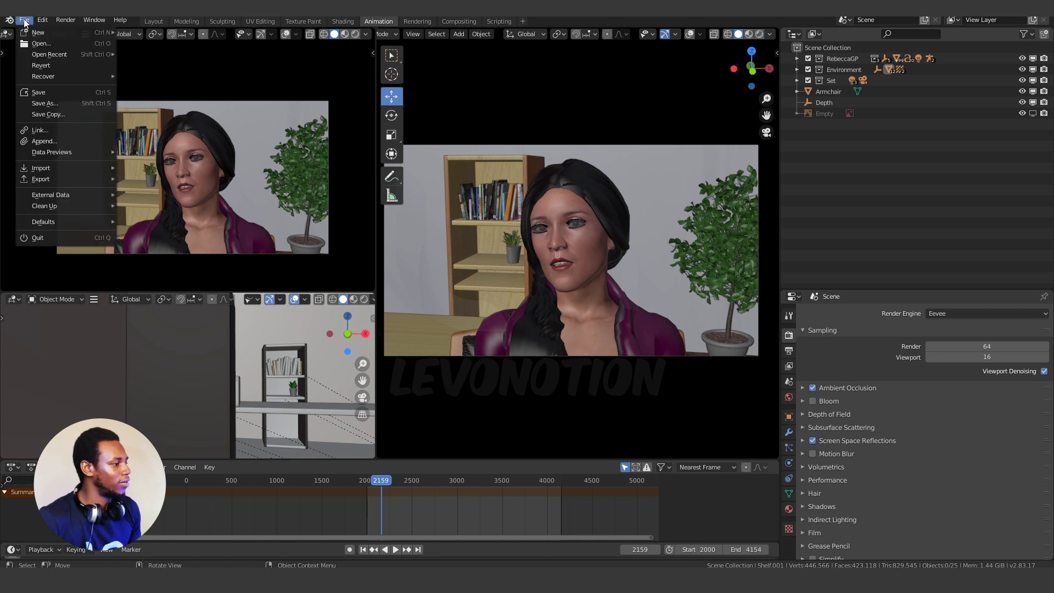
left_click(45, 103)
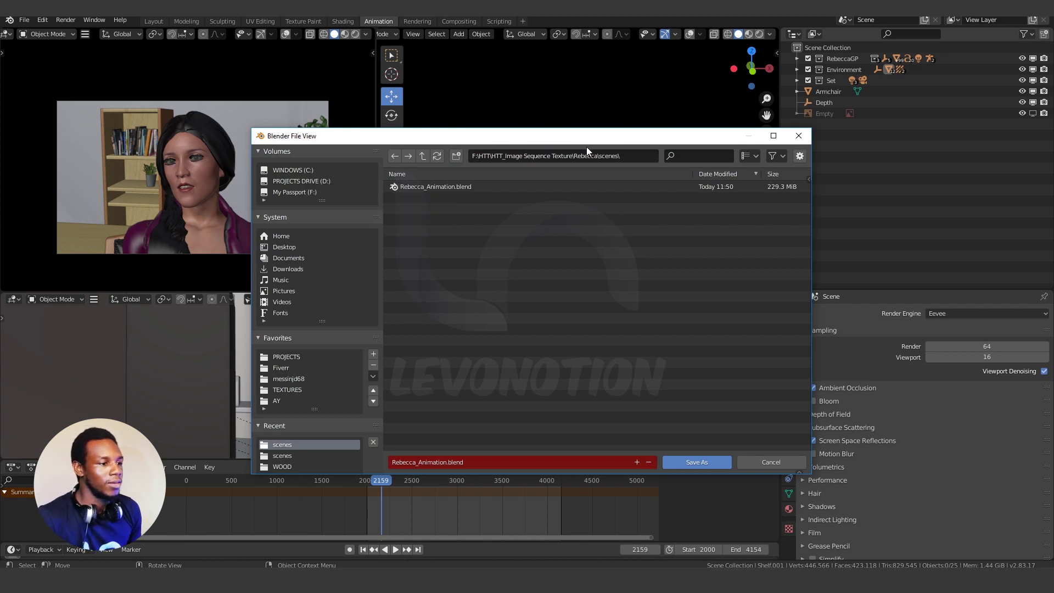
left_click_drag(590, 138, 546, 117)
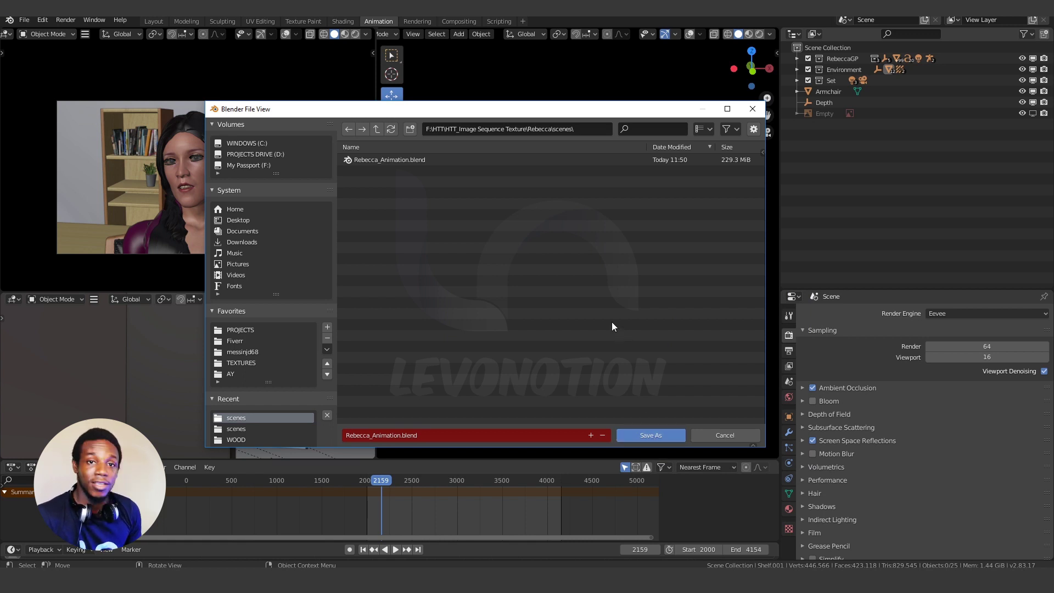
key("n")
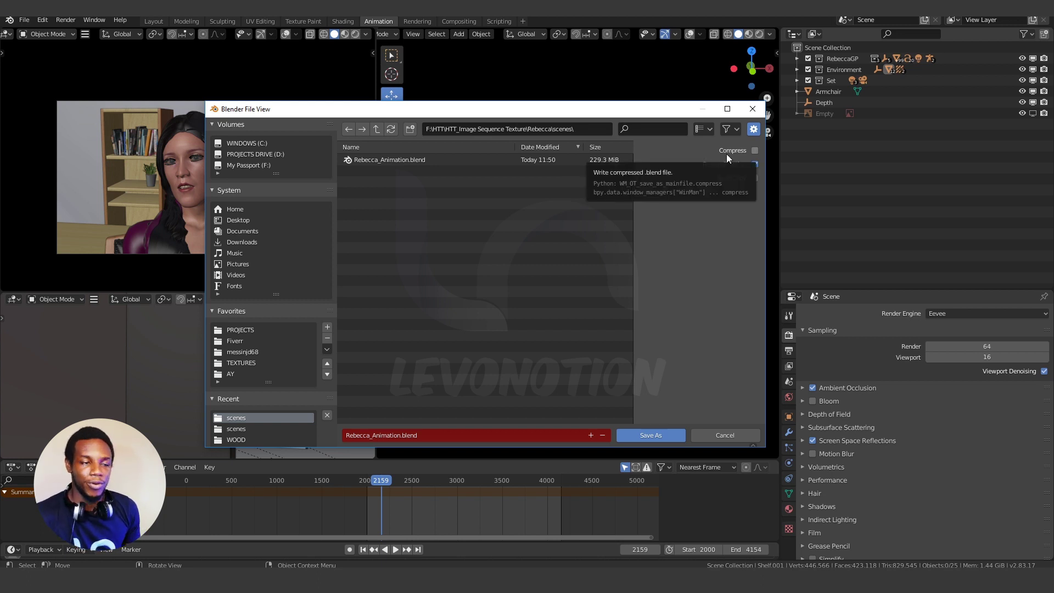
left_click(756, 150)
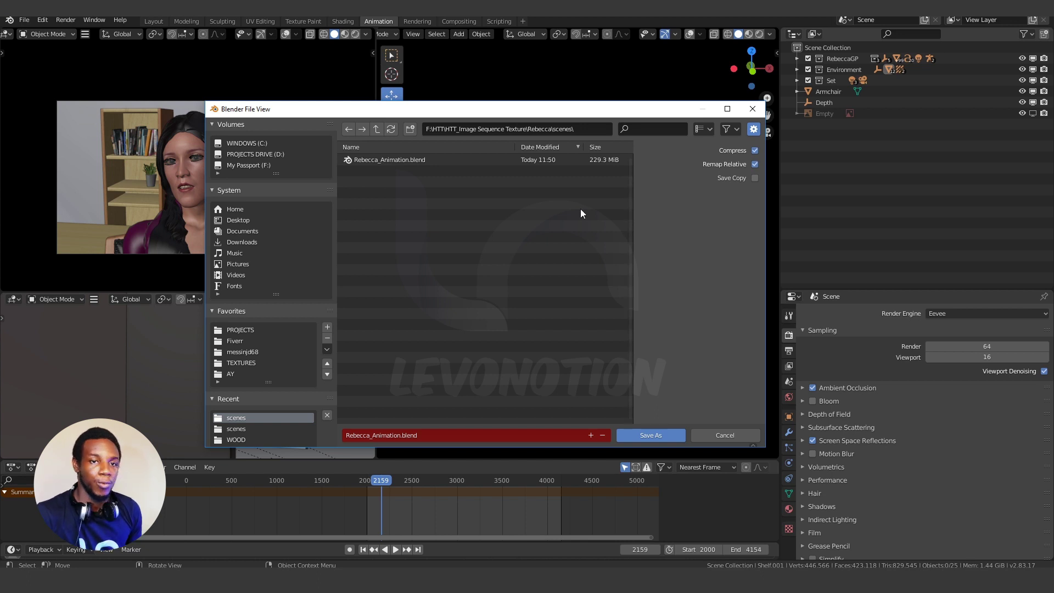
Rename the file to Rebecca_Animation_Compressed.blend and save it.
left_click(404, 435)
left_click(401, 435)
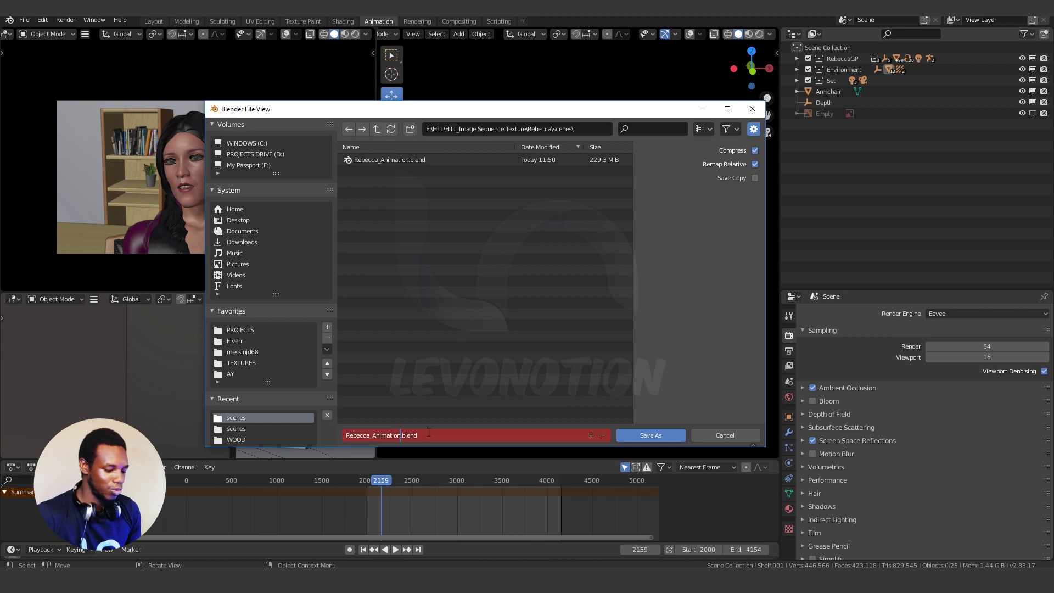
type("_")
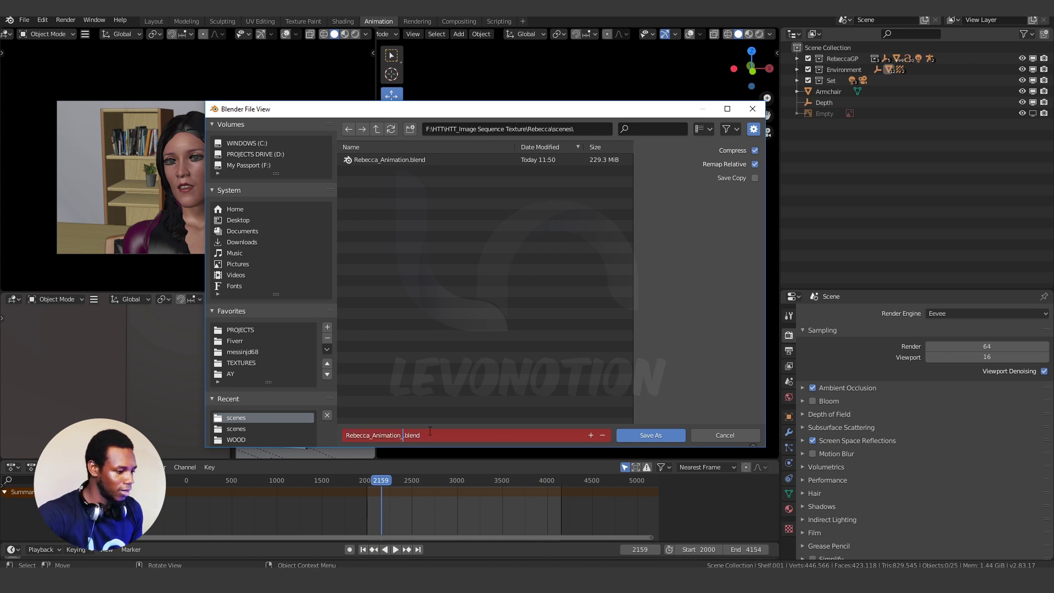
type("Compre")
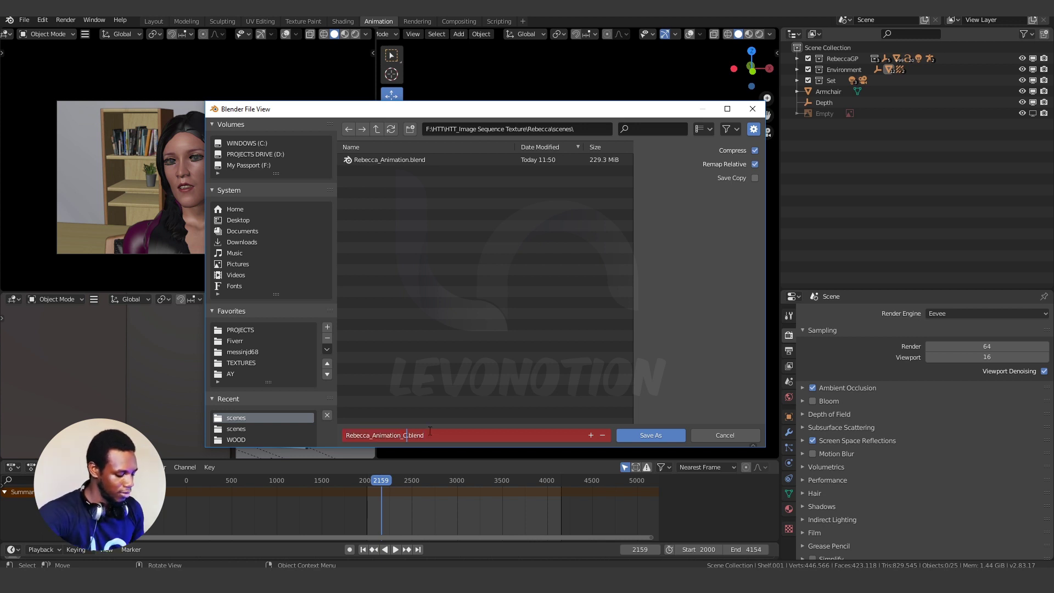
type("ssed")
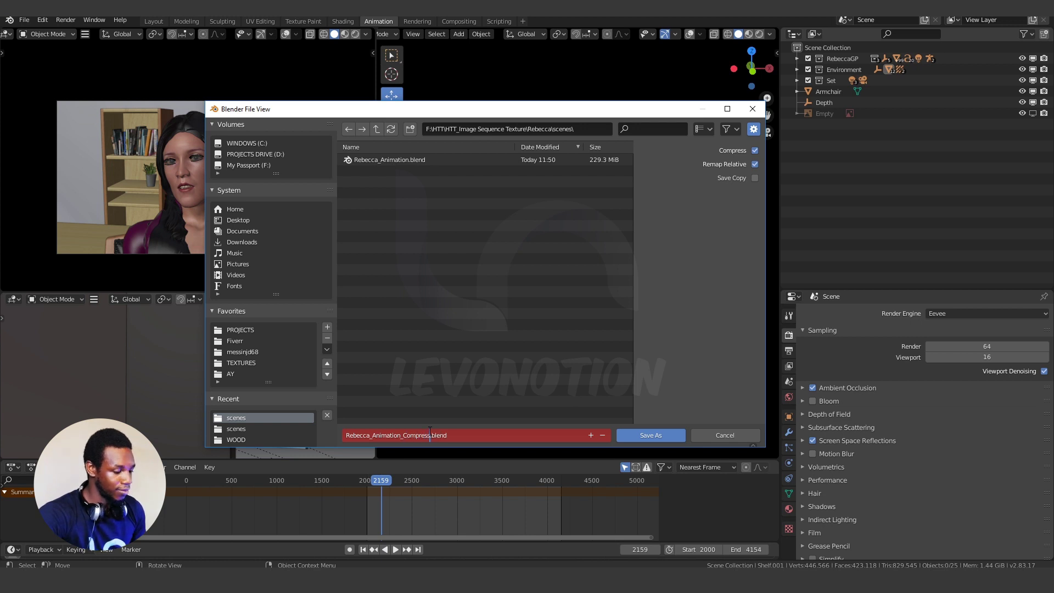
key("End")
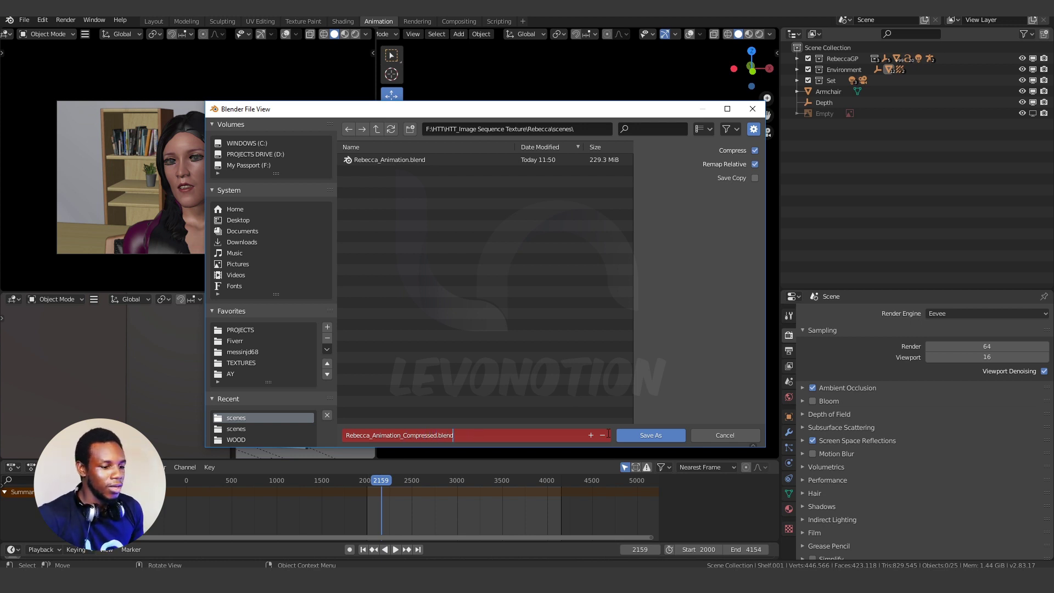
left_click(650, 435)
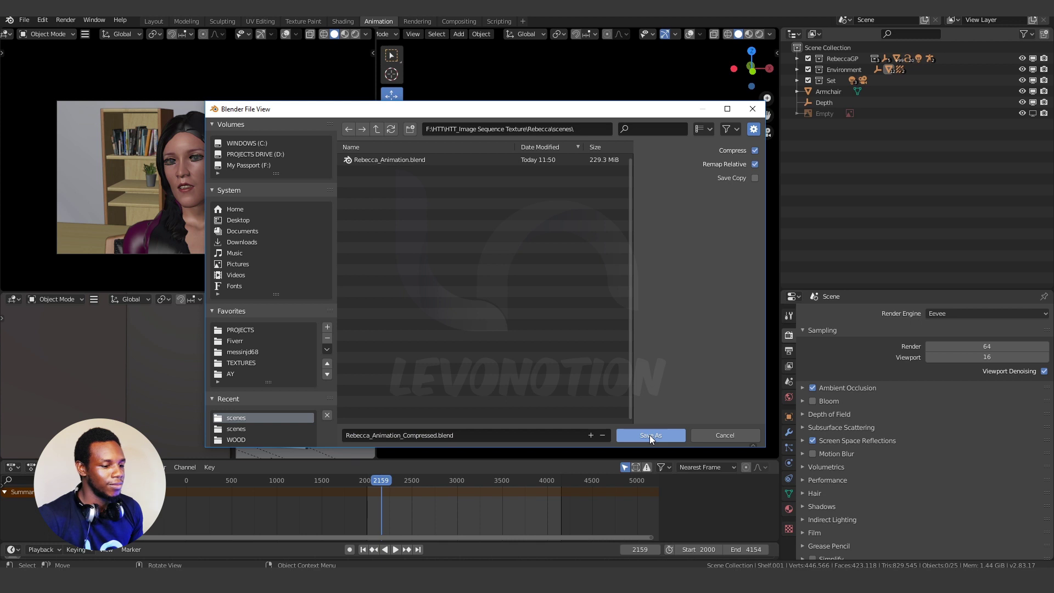
left_click(650, 435)
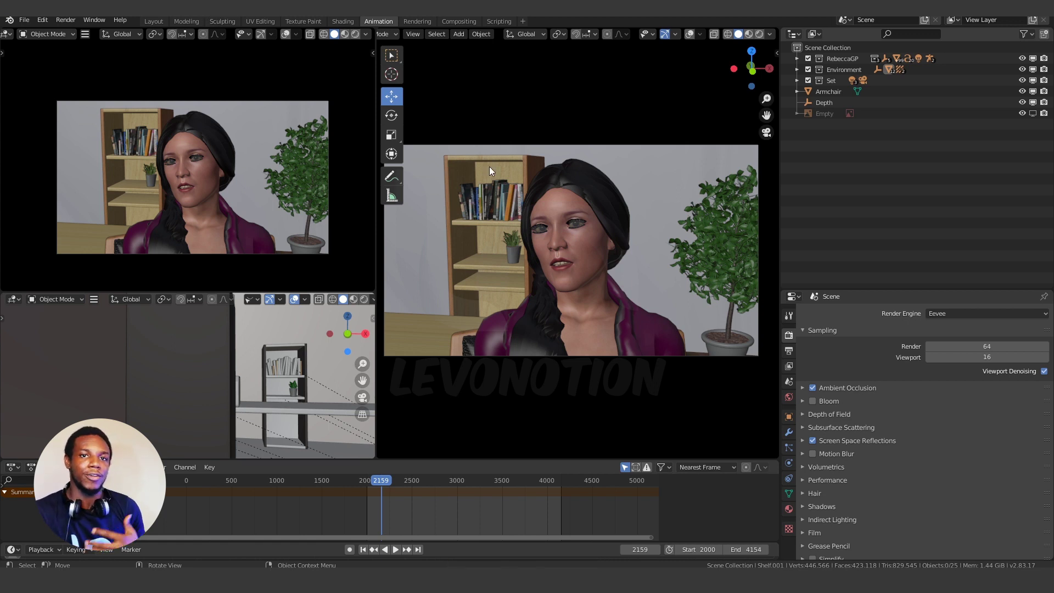
key("shift+Left")
left_click(24, 20)
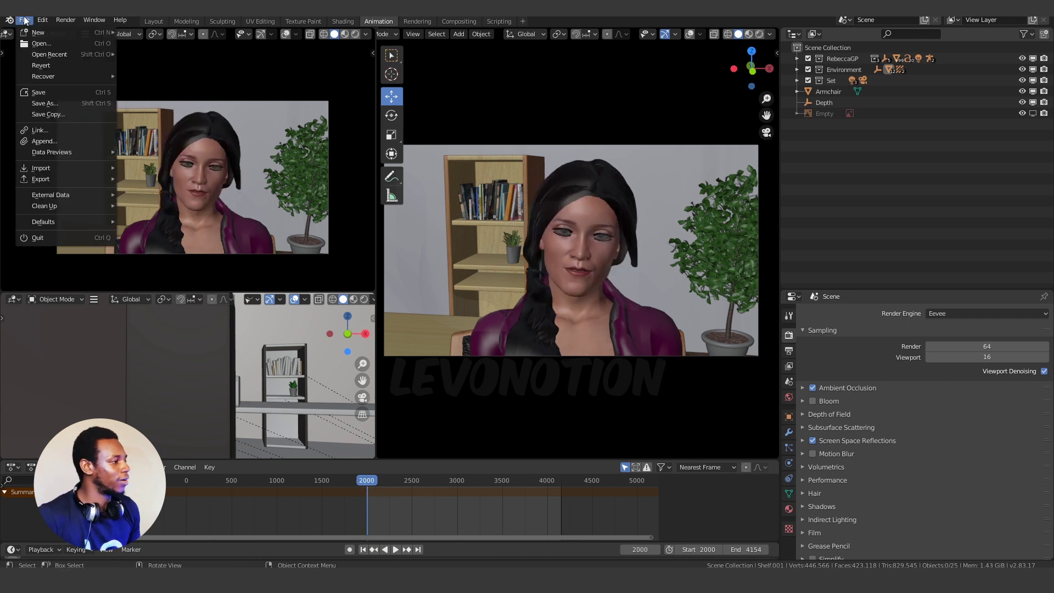
left_click(55, 99)
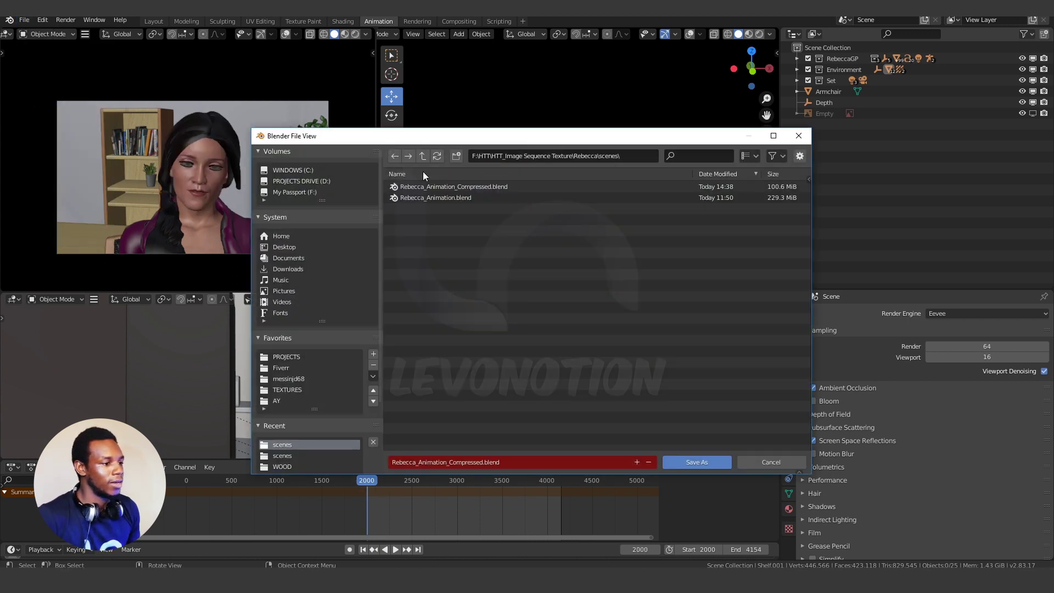
left_click(433, 187)
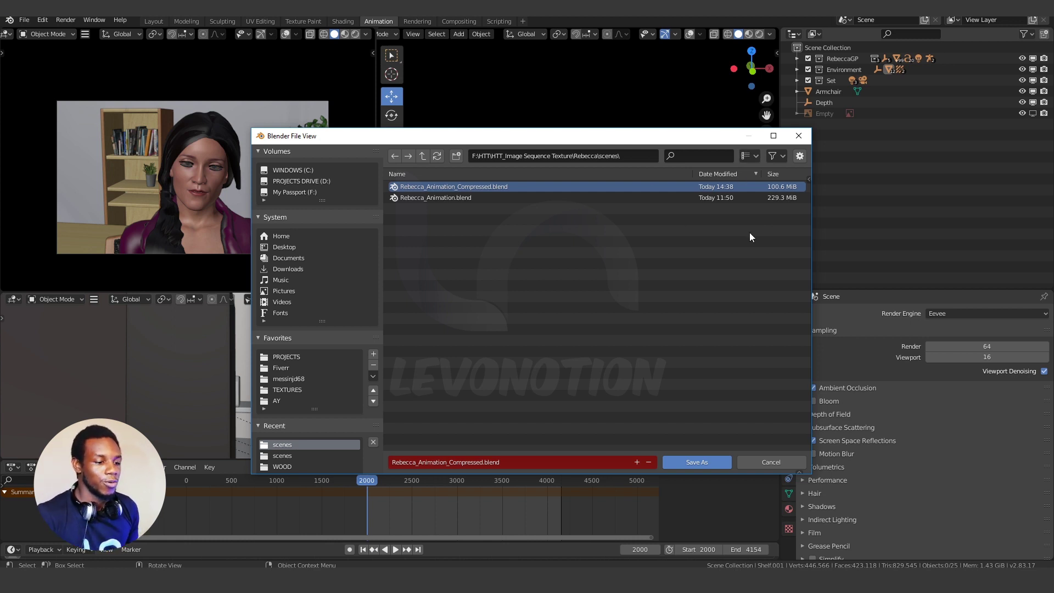
left_click(798, 136)
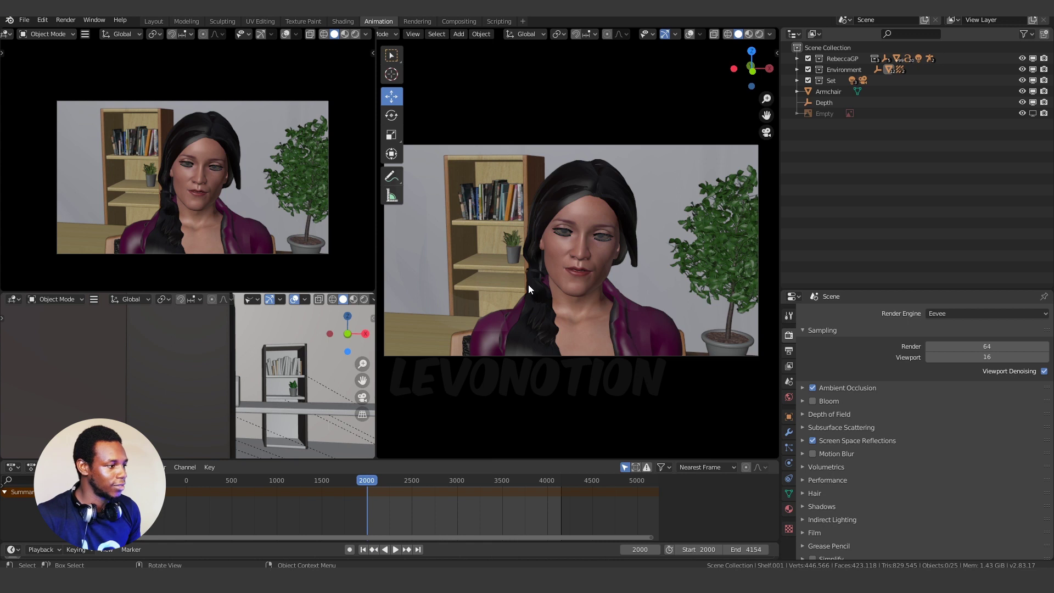
Play and pause the animation, then set the current frame to 2284.
key("space")
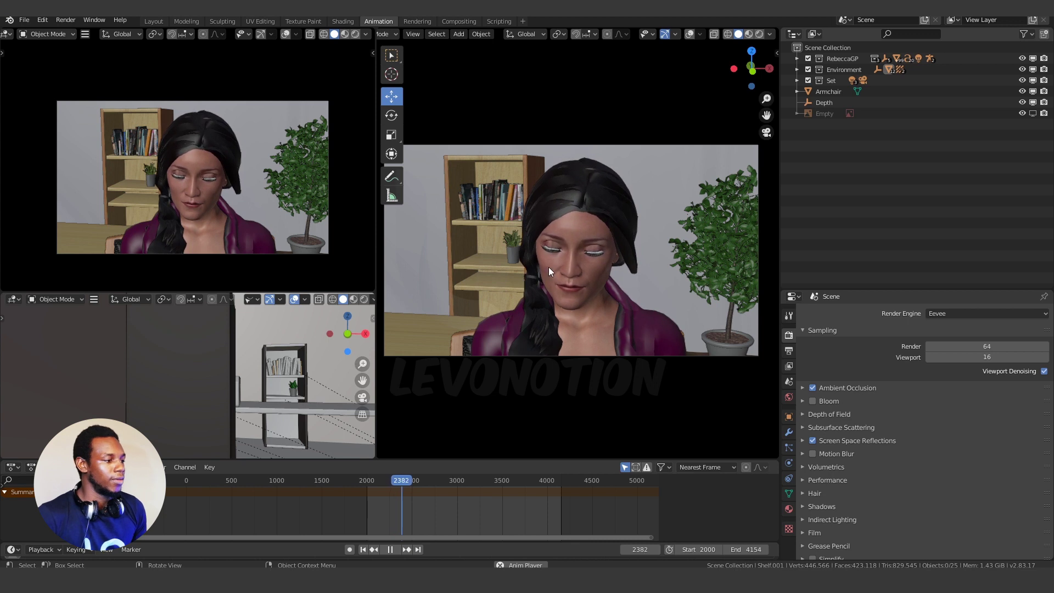
key("space")
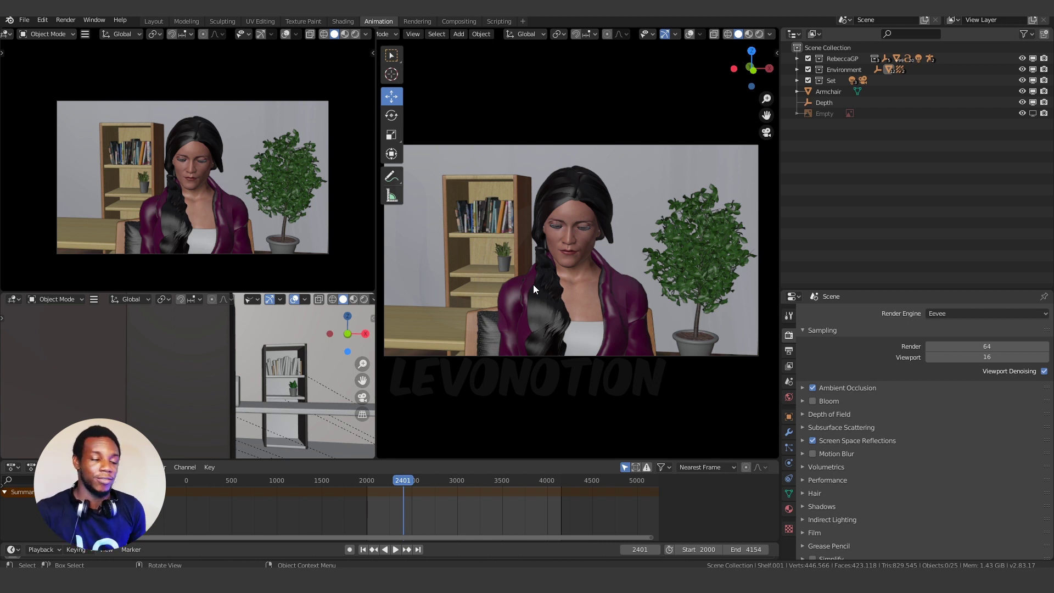
left_click(392, 481)
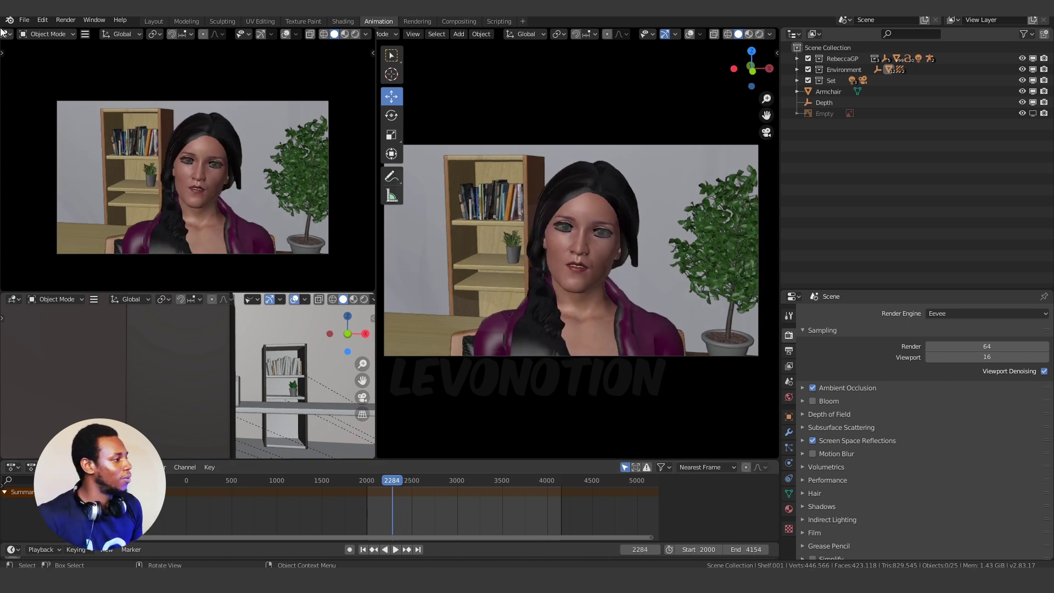
Open the Save As browser with the options panel showing Compress off.
left_click(24, 20)
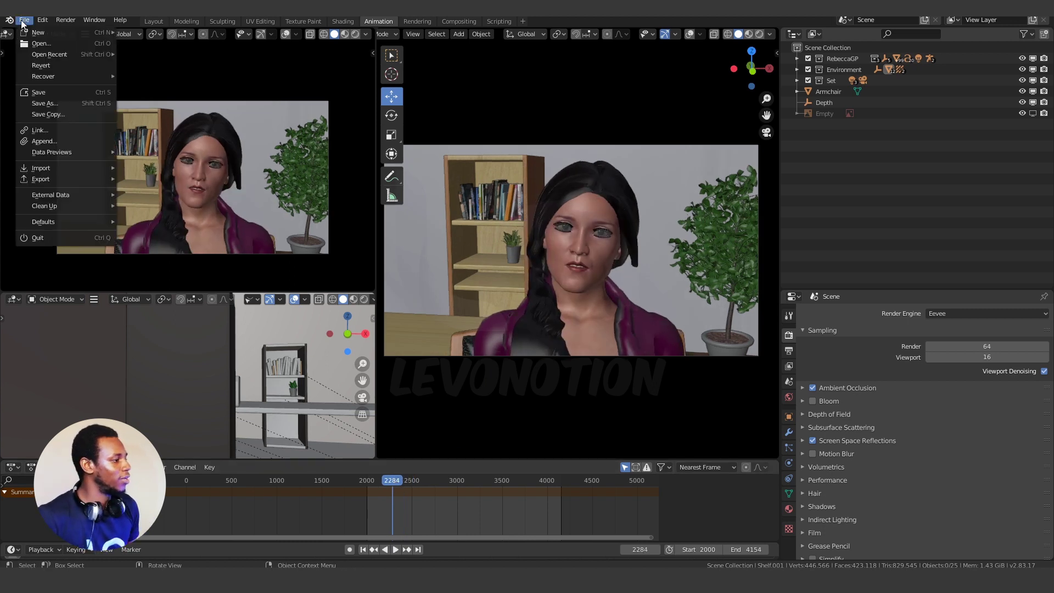
left_click(48, 102)
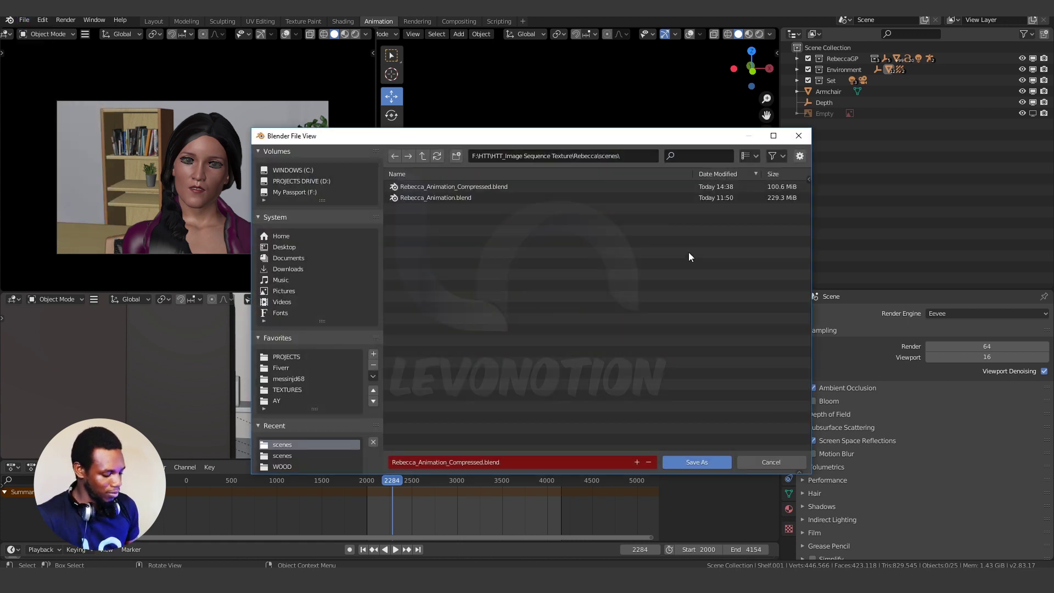
key("n")
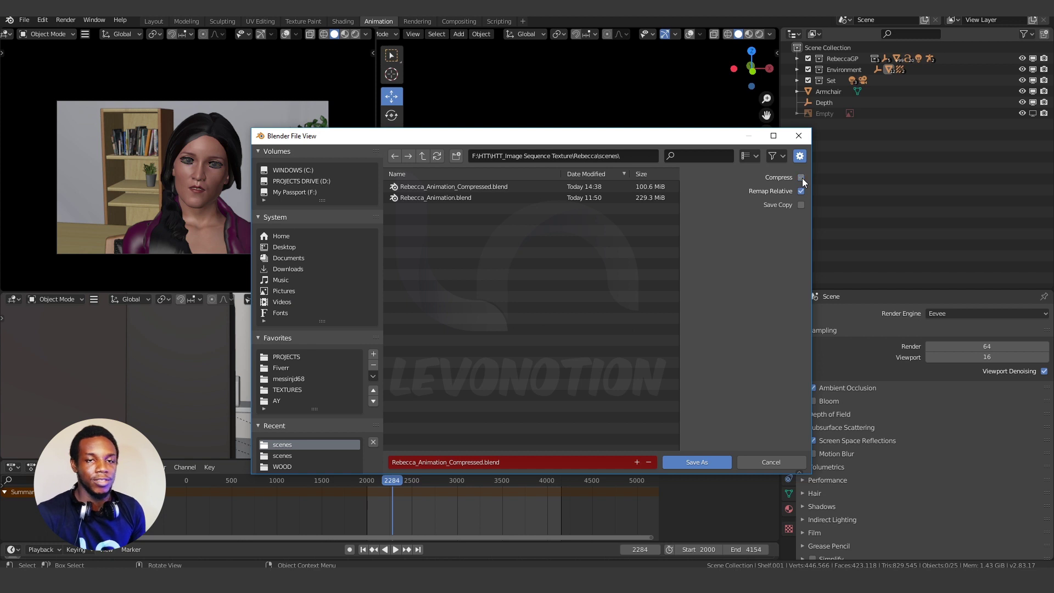
Rename the file to Rebecca_Animation_Uncompressed.blend and save it.
left_click(459, 464)
left_click(482, 463)
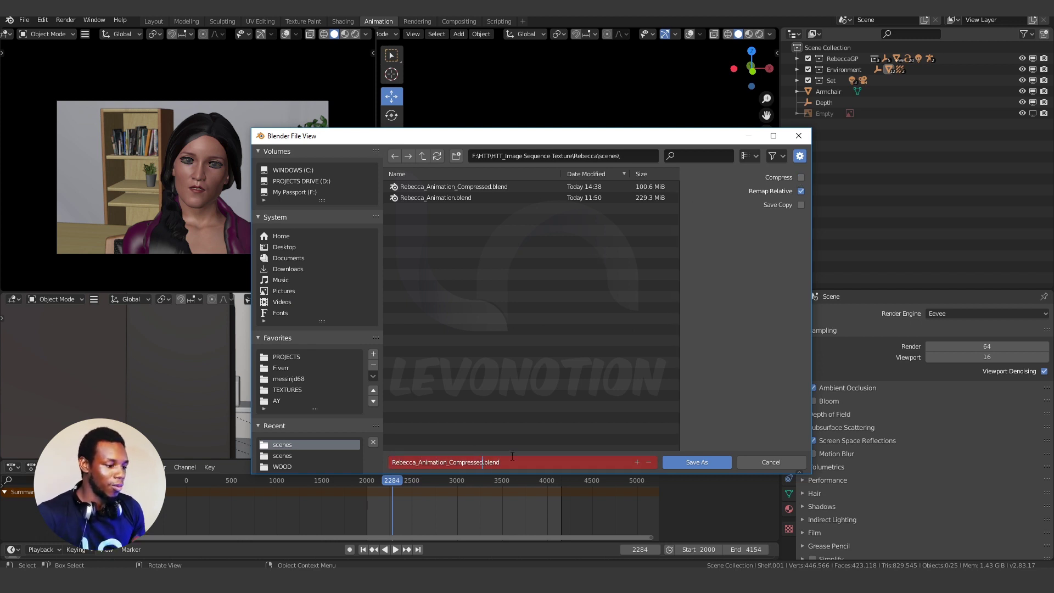
type("_")
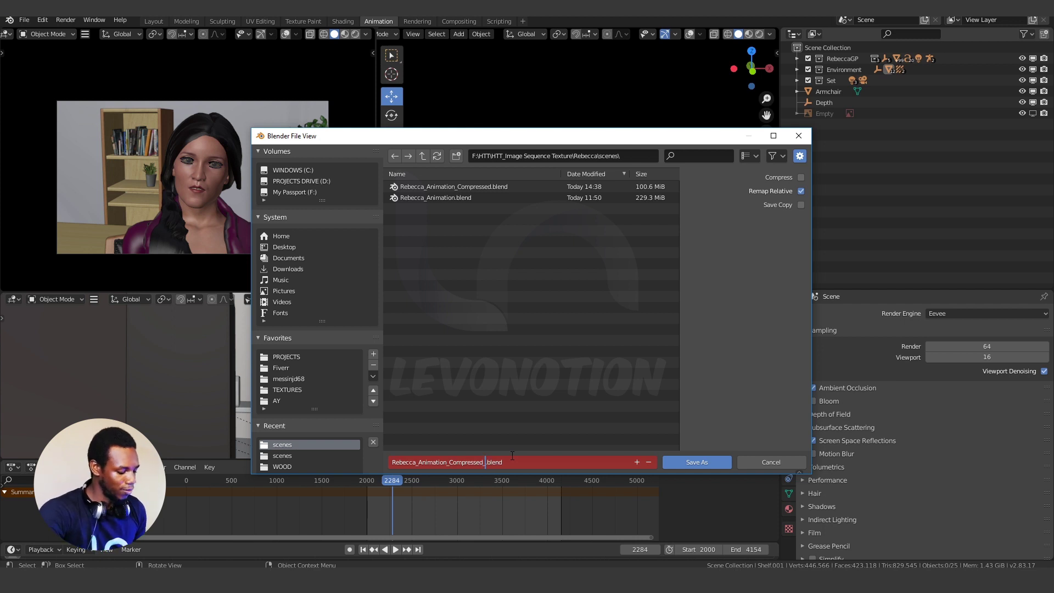
type("Un")
type("compres")
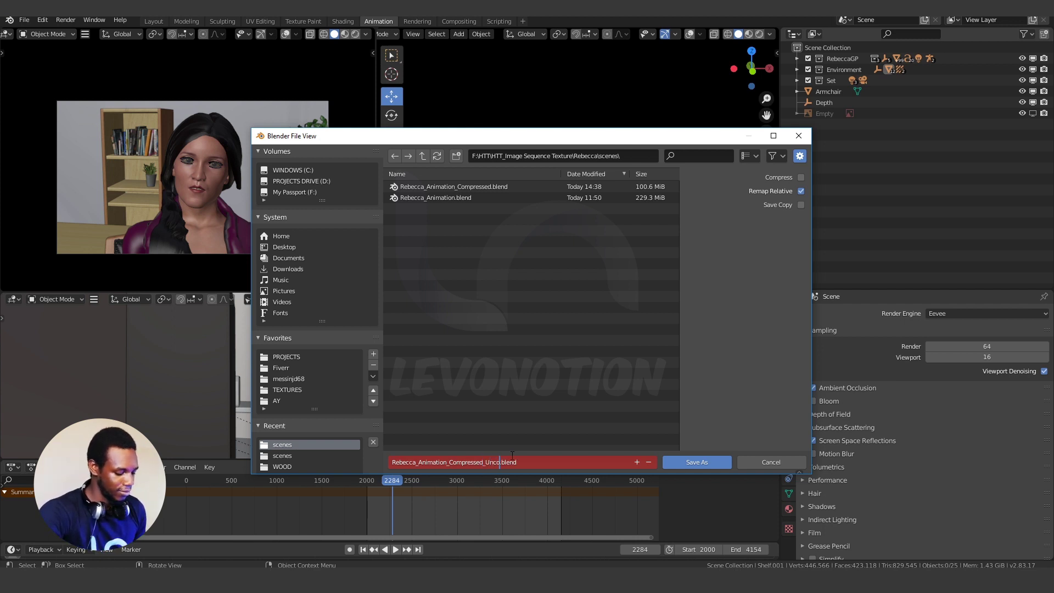
type("sed")
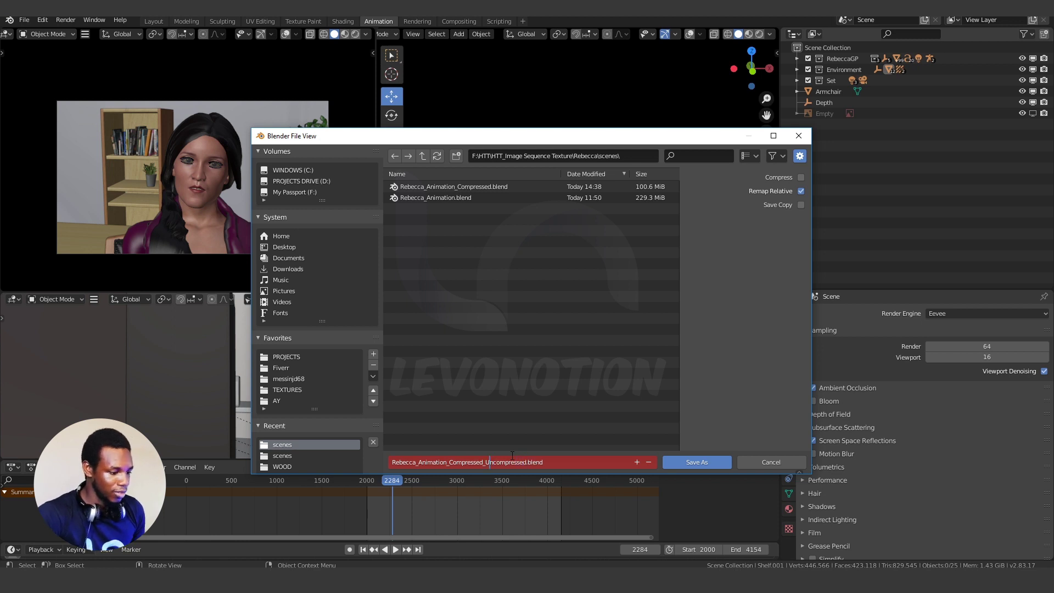
key("Left")
key("BackSpace")
key("BackSpace")
key("BackSpace")
key("BackSpace")
key("BackSpace")
key("BackSpace")
key("BackSpace")
key("BackSpace")
key("BackSpace")
key("BackSpace")
key("BackSpace")
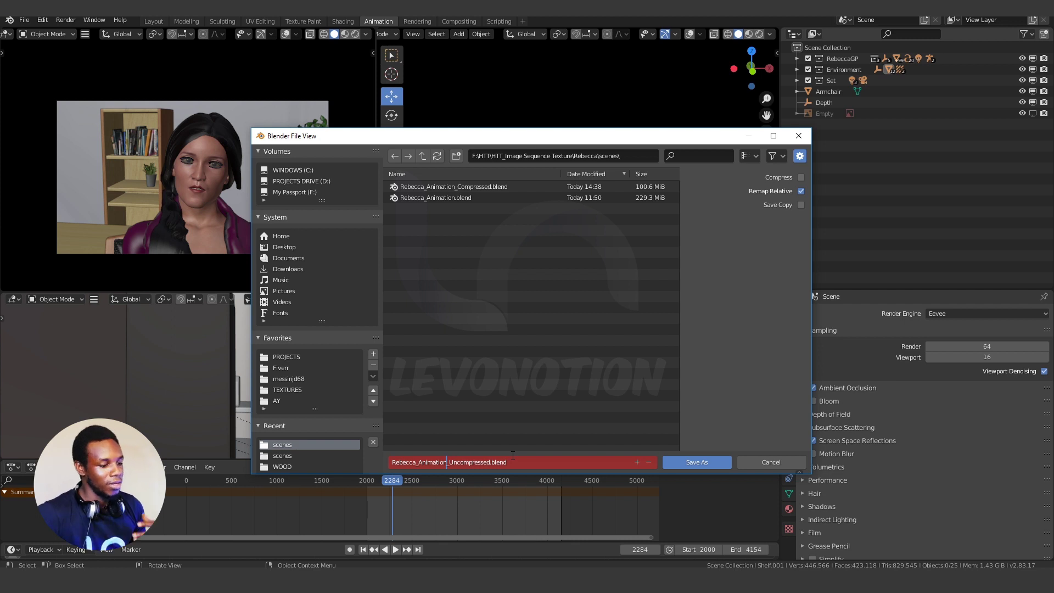
left_click(519, 461)
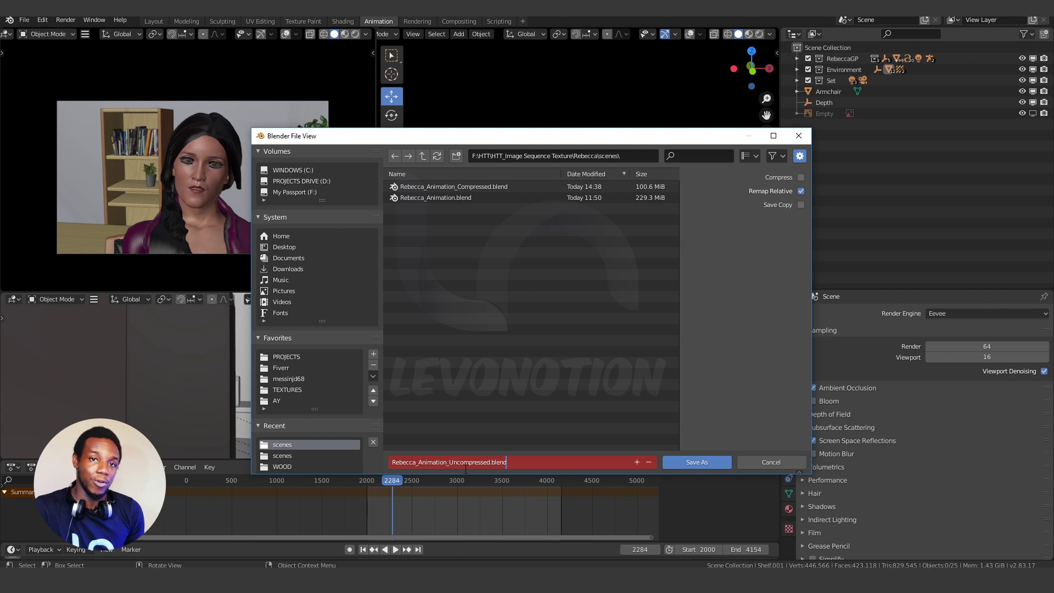
left_click(701, 463)
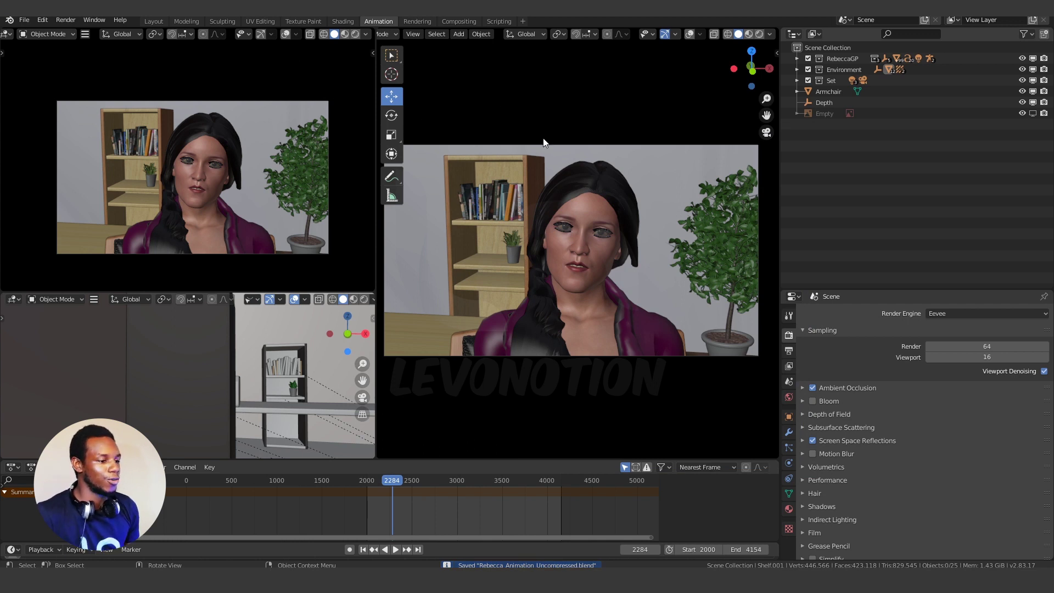
Play and stop the animation, then reopen the Save As file browser.
key("space")
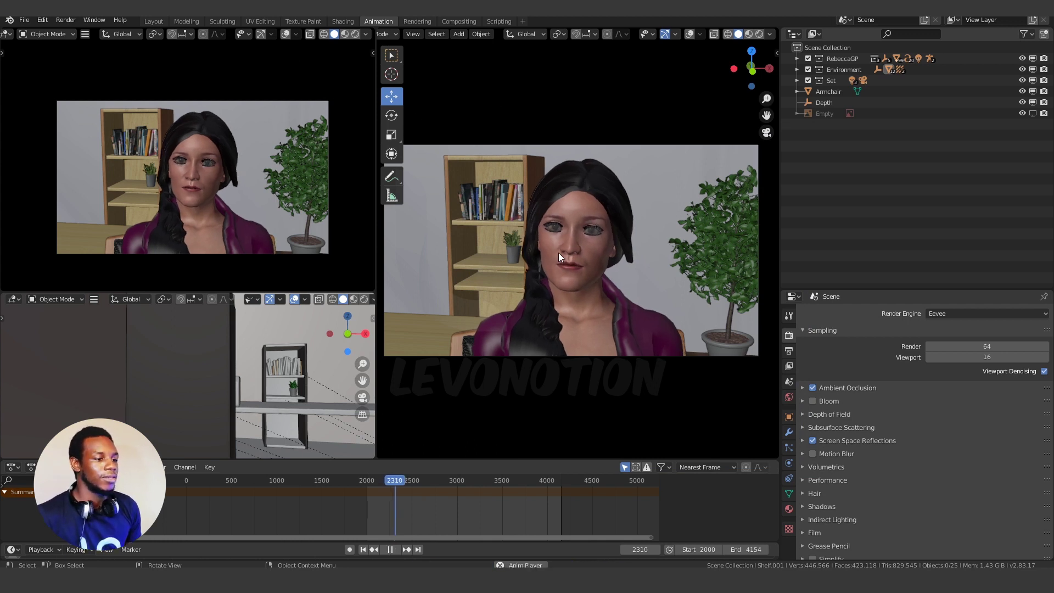
key("space")
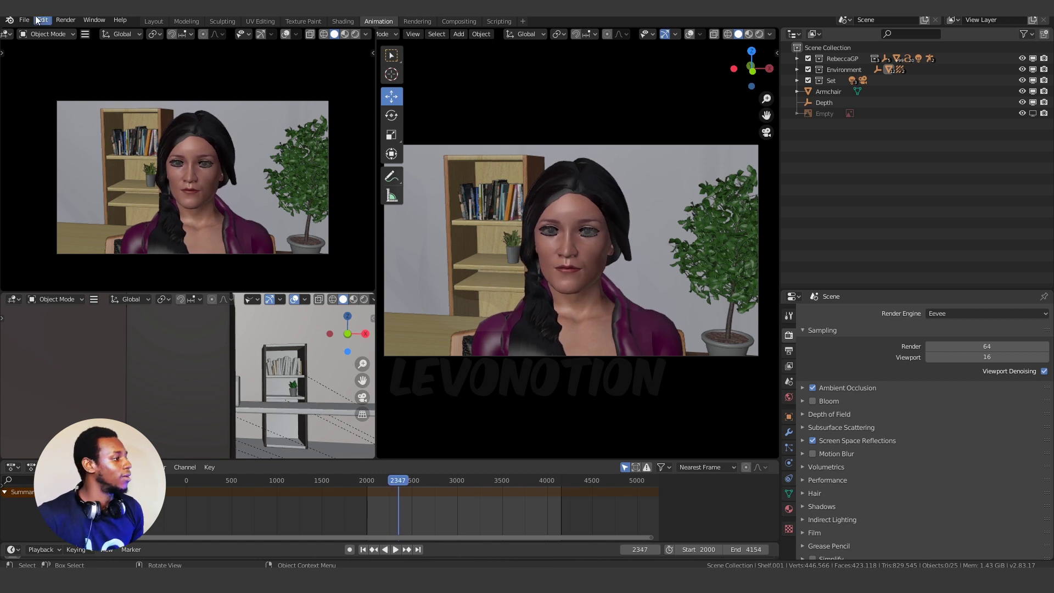
left_click(25, 21)
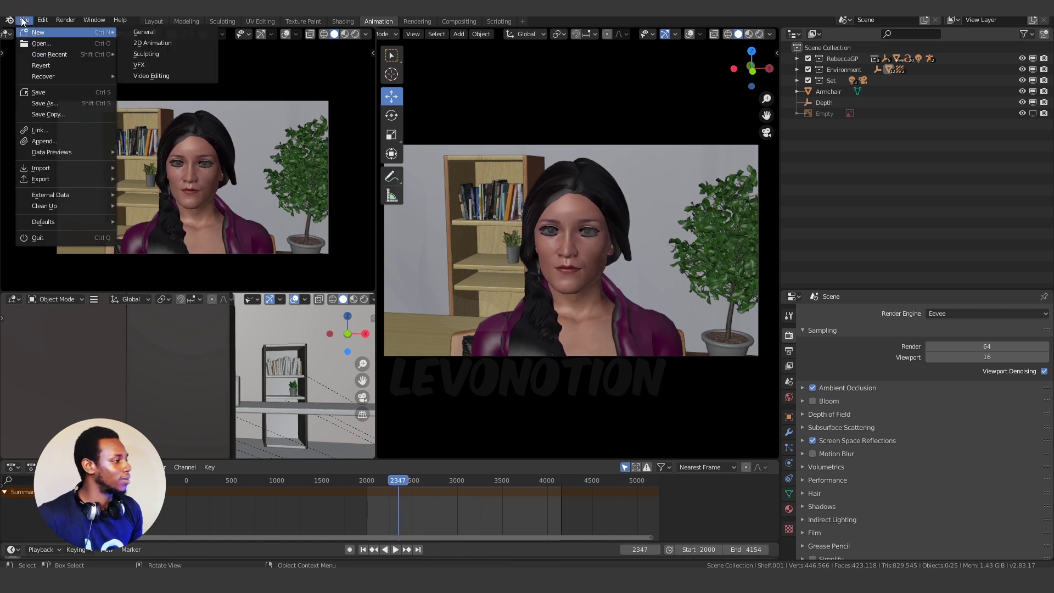
left_click(24, 20)
left_click(27, 21)
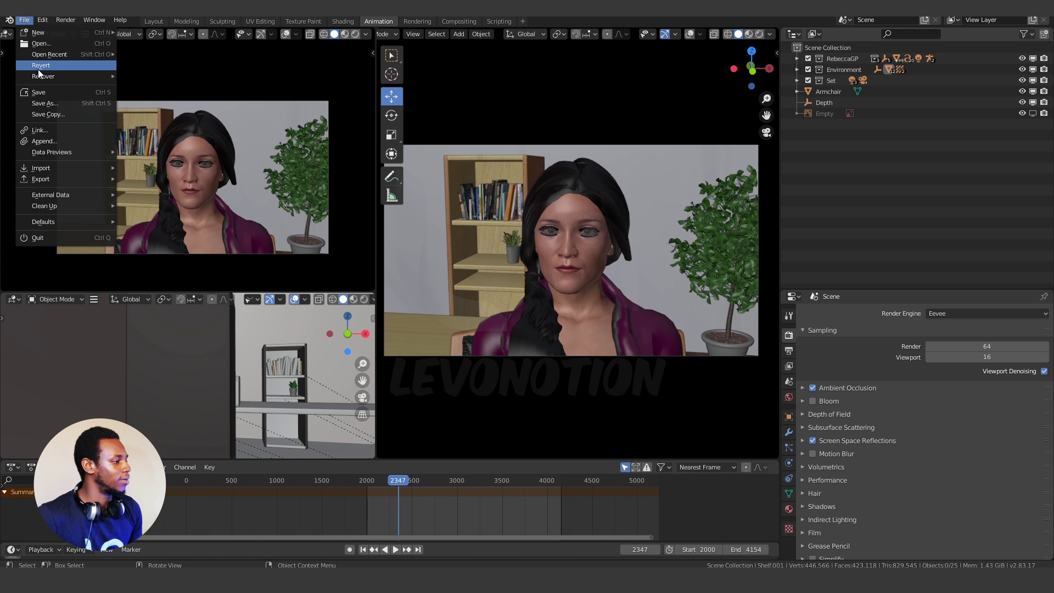
left_click(45, 102)
left_click_drag(516, 135, 525, 78)
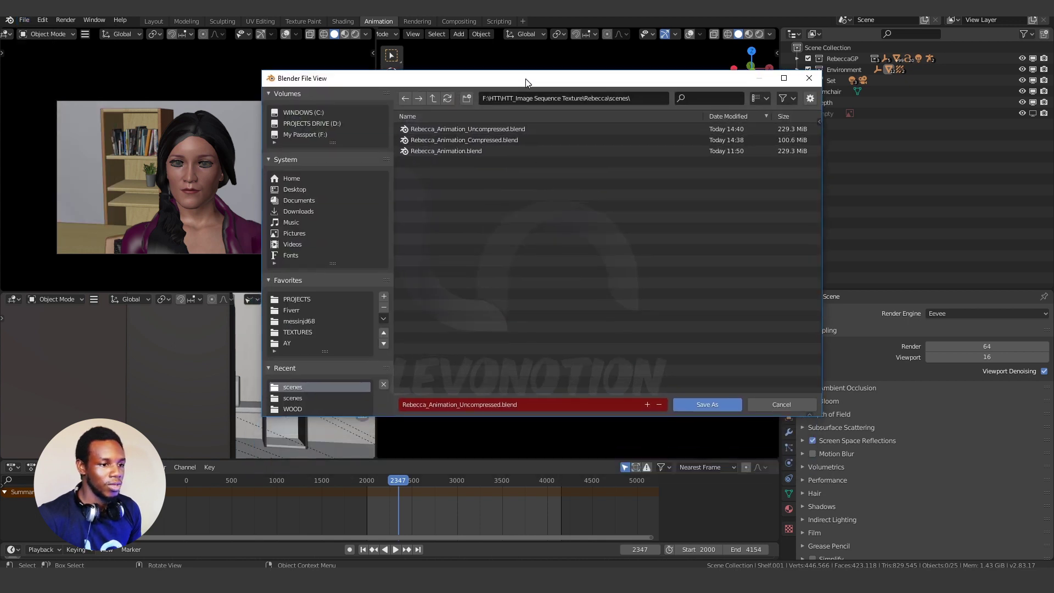
Compare sizes of the original (229.3 MiB), compressed (100.6 MiB) and uncompressed (229.3 MiB) files.
left_click(466, 152)
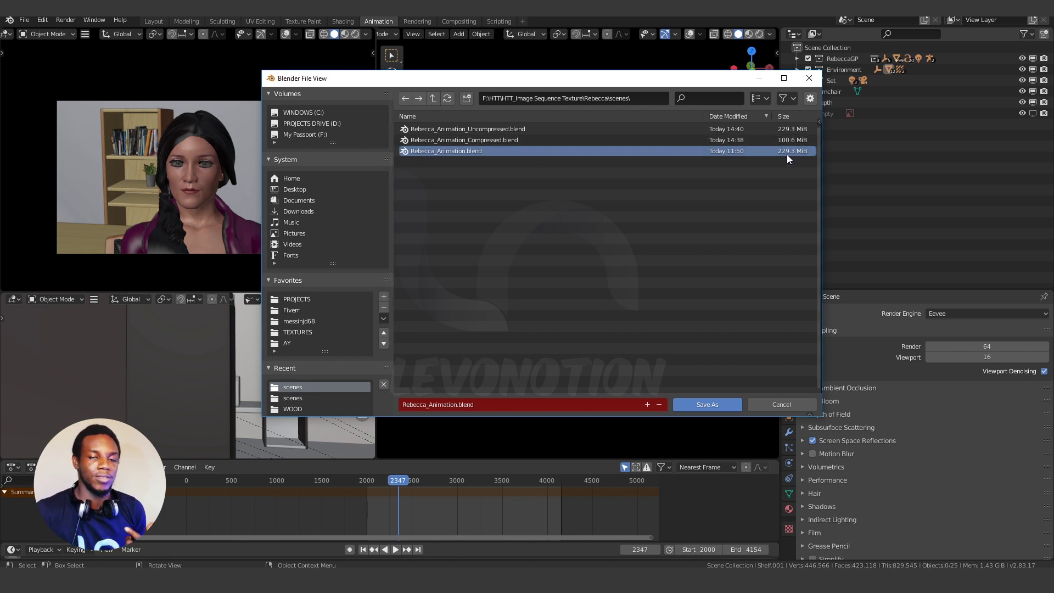
left_click(495, 140)
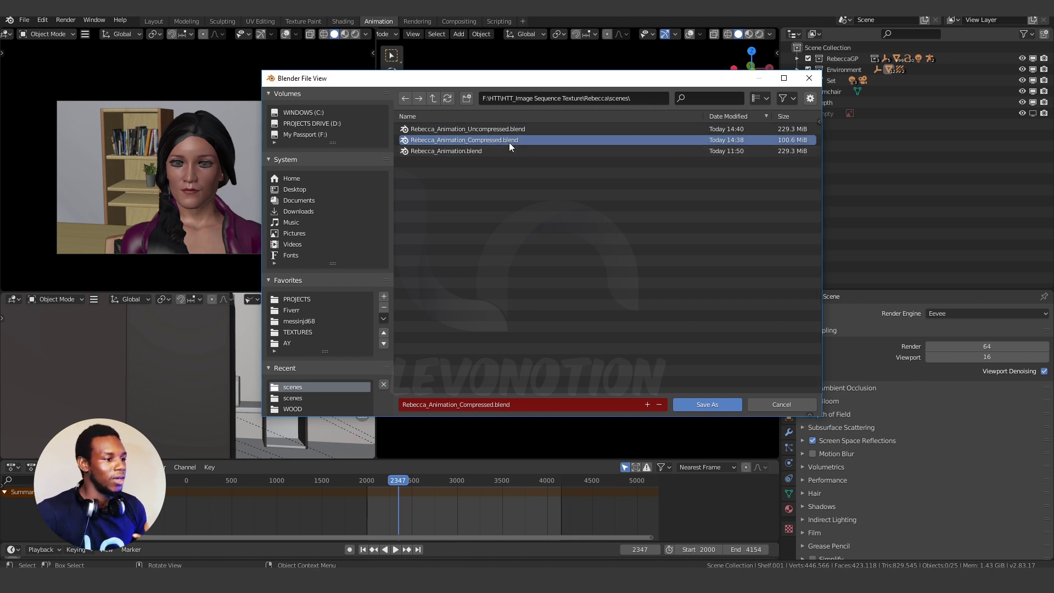
left_click(492, 129)
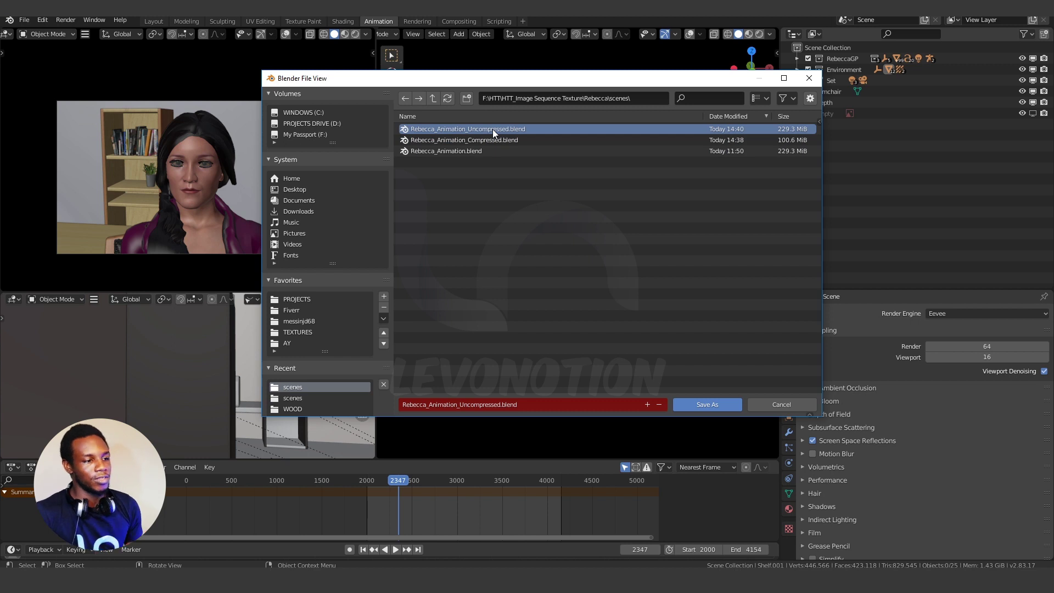